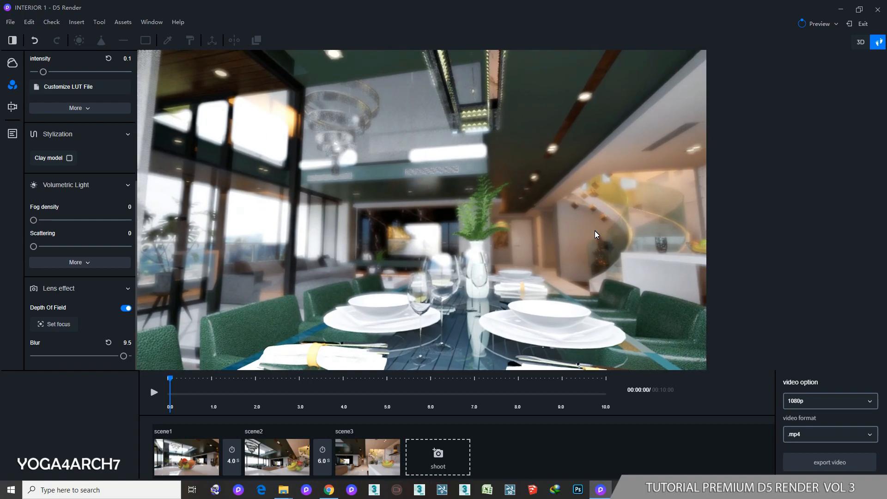
Step: Turn off Depth of Field, move the camera in closer over the dining table, and update scene1 with this view
left_click(215, 432)
left_click(125, 308)
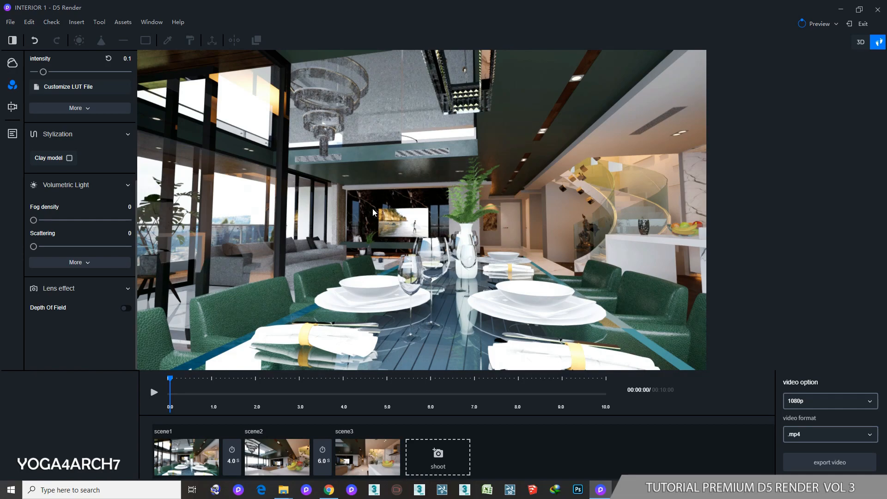
key("s")
right_click_drag(398, 202, 437, 209)
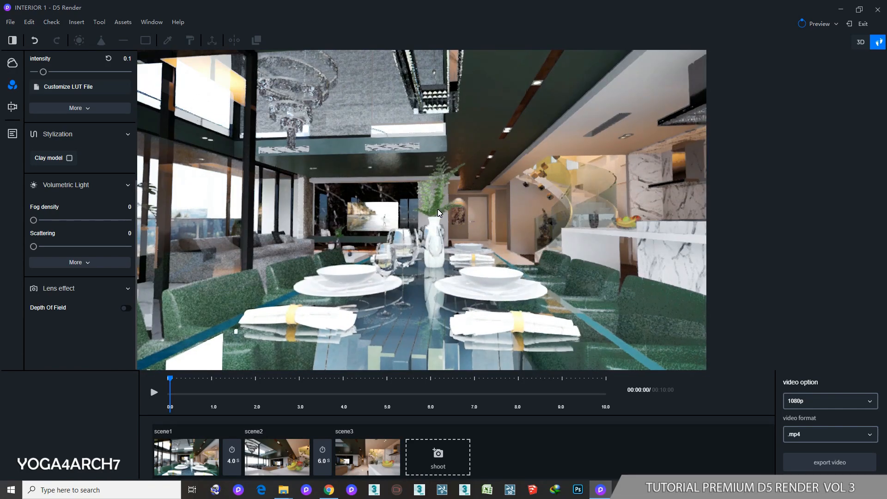
right_click_drag(437, 210, 428, 205)
scroll(432, 204, "up", 3)
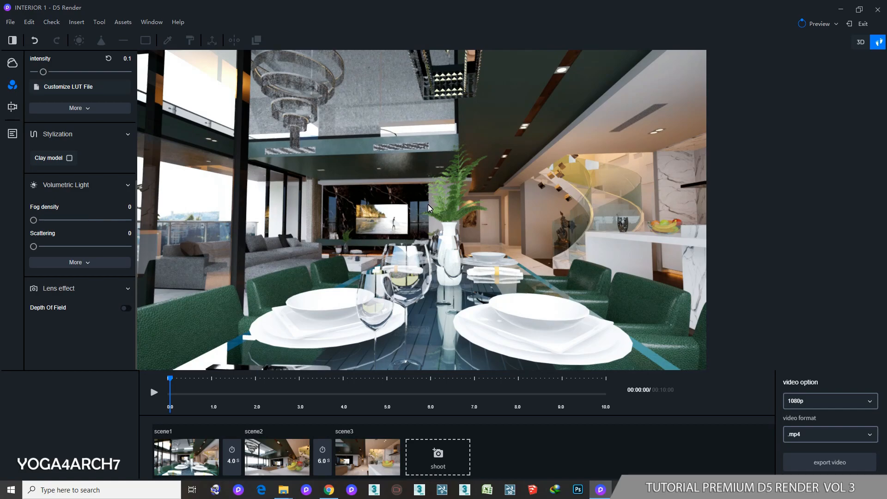
left_click(210, 442)
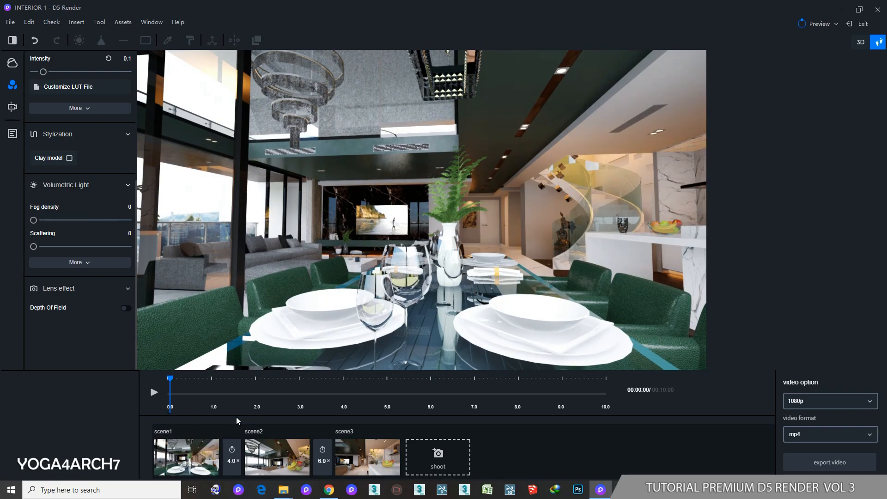
Step: Overwrite scene2 with the current dining table view and delete scene3 from the animation
mouse_move(307, 436)
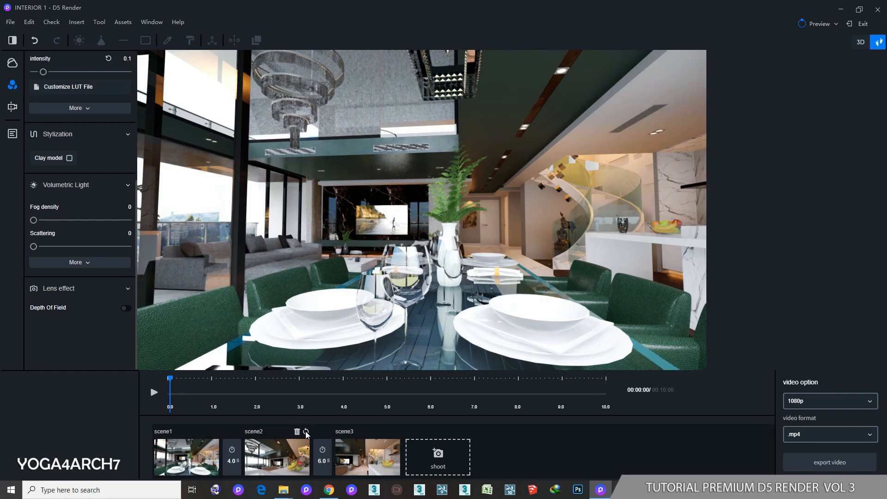
left_click(306, 431)
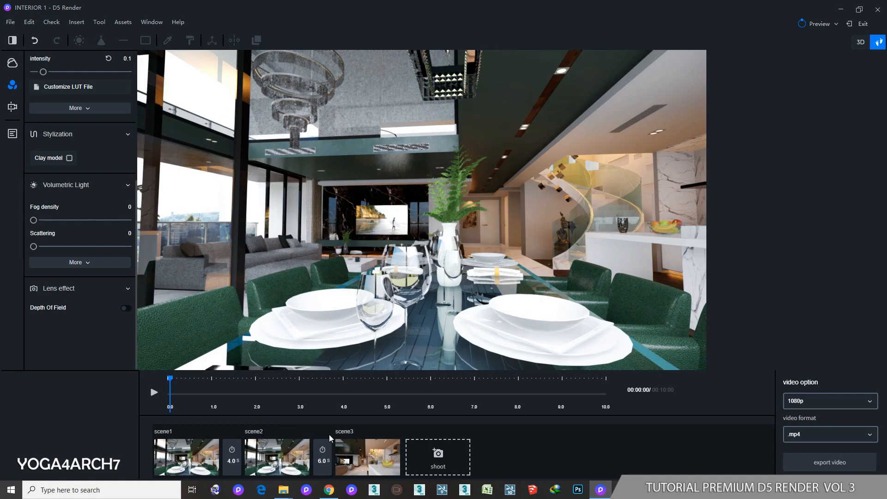
mouse_move(390, 457)
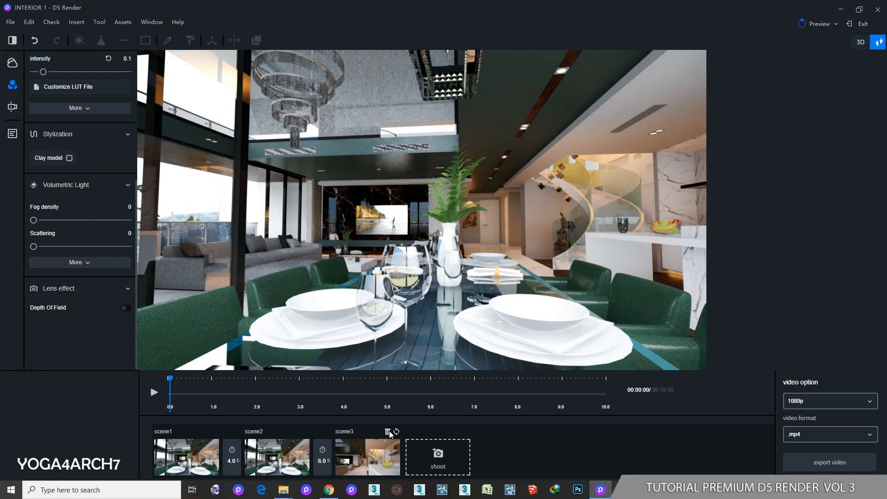
left_click(387, 432)
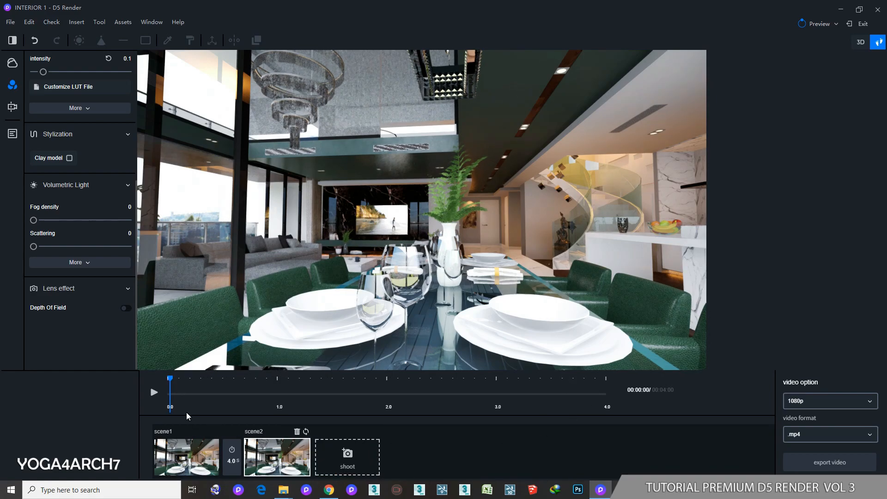
left_click(154, 392)
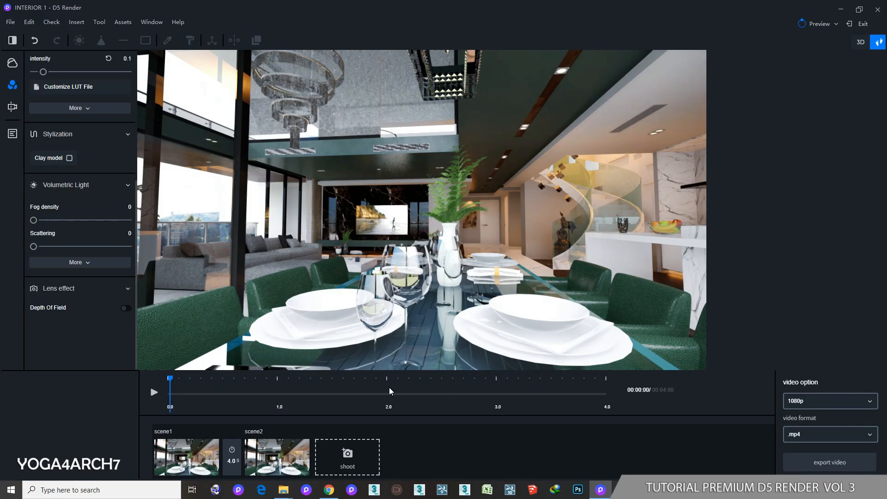
Step: Widen the camera's field of view to 105.5° for scene2 and update the scene with it
left_click(269, 447)
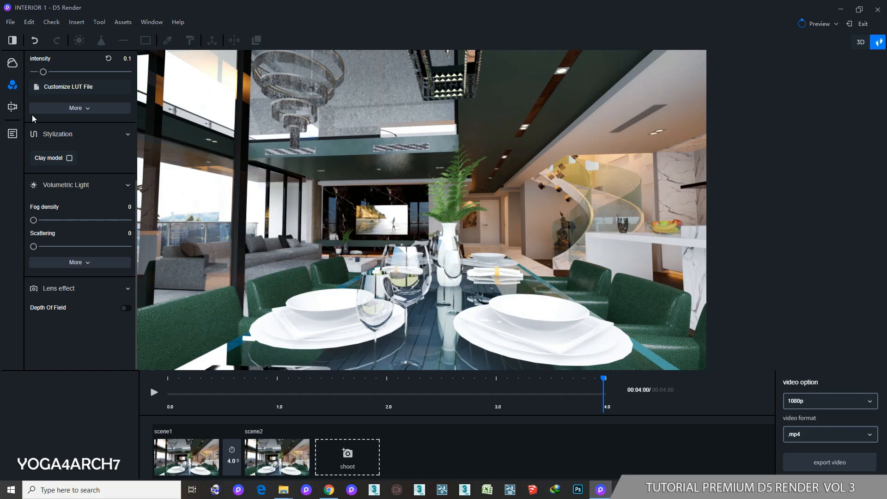
left_click(11, 108)
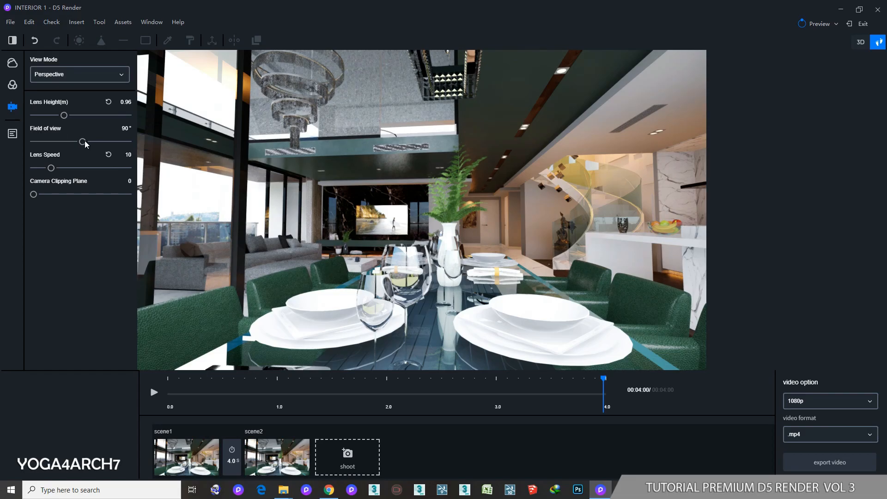
left_click_drag(82, 141, 61, 143)
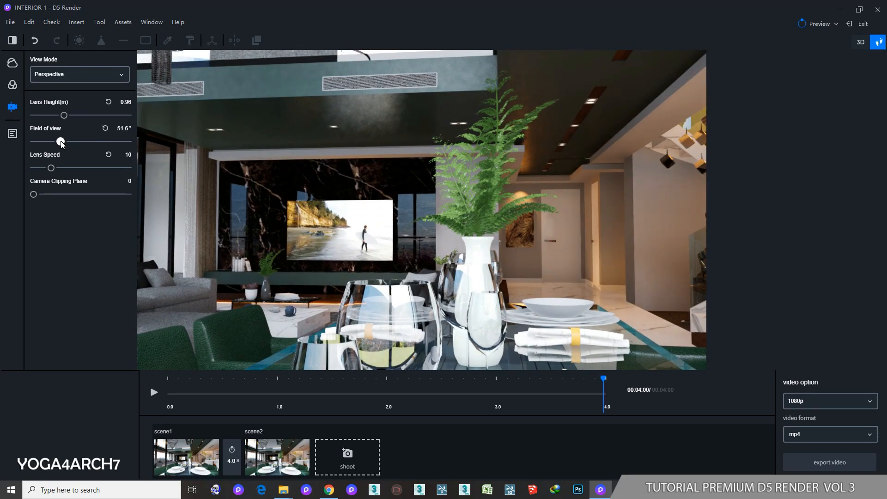
left_click_drag(61, 143, 91, 141)
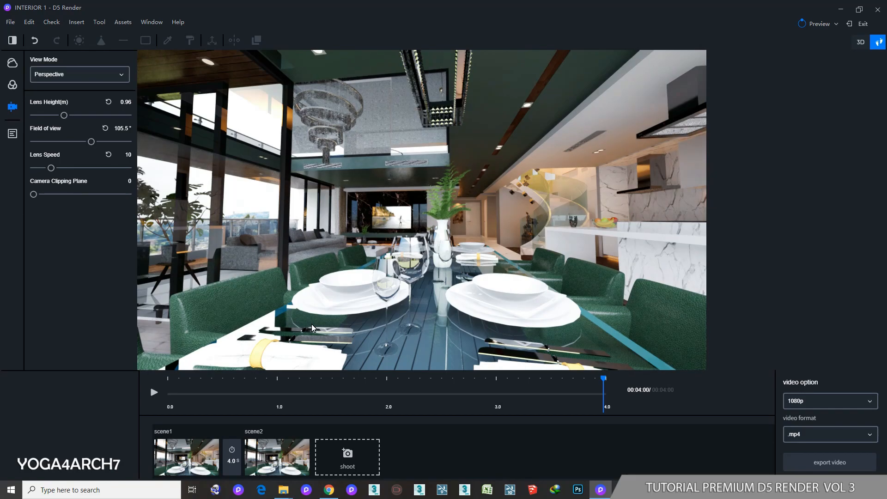
mouse_move(277, 443)
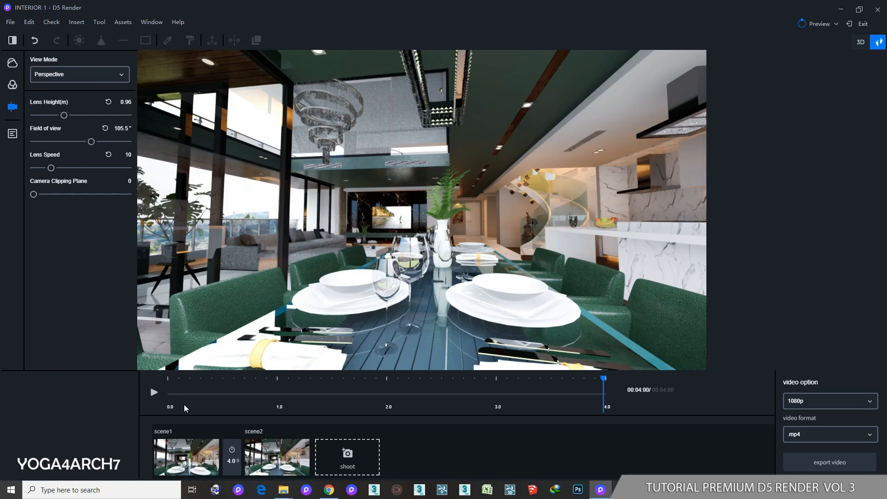
Step: Play the animation and compare the framing of scene2 with scene1
left_click(156, 393)
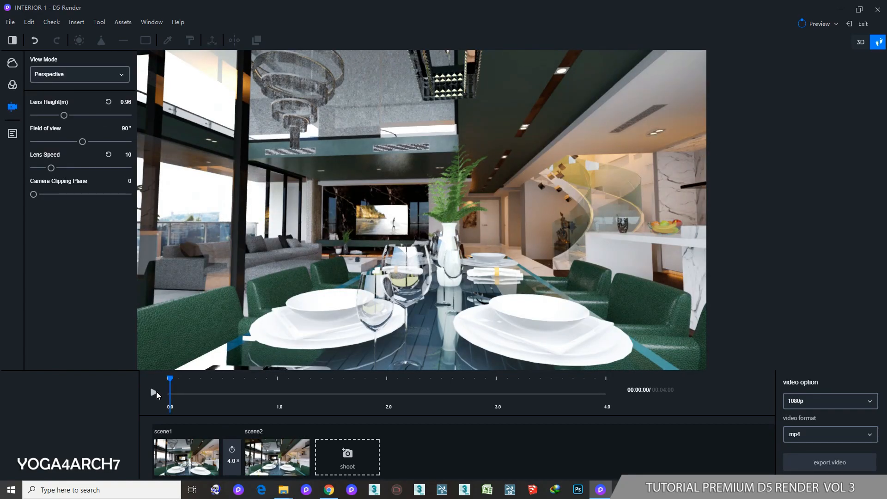
left_click(155, 393)
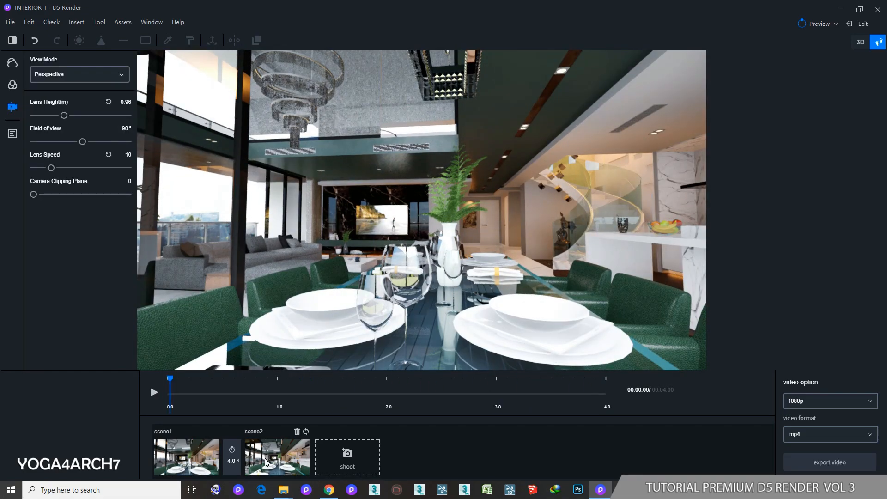
left_click(273, 461)
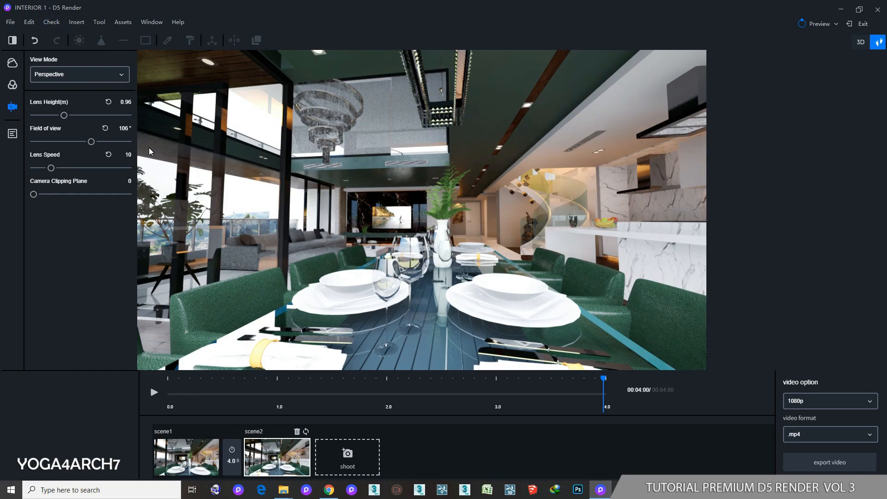
left_click(194, 468)
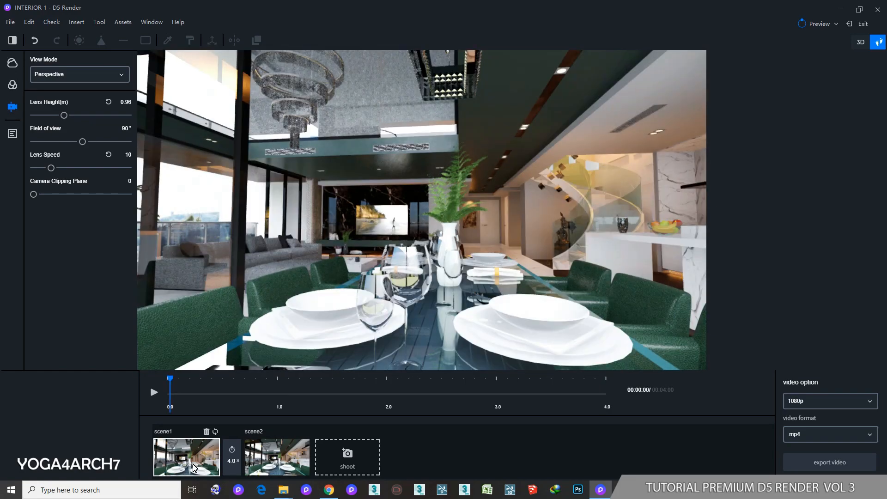
Step: Move scene2's camera slightly forward over the dining table and update the scene with this view
left_click(275, 462)
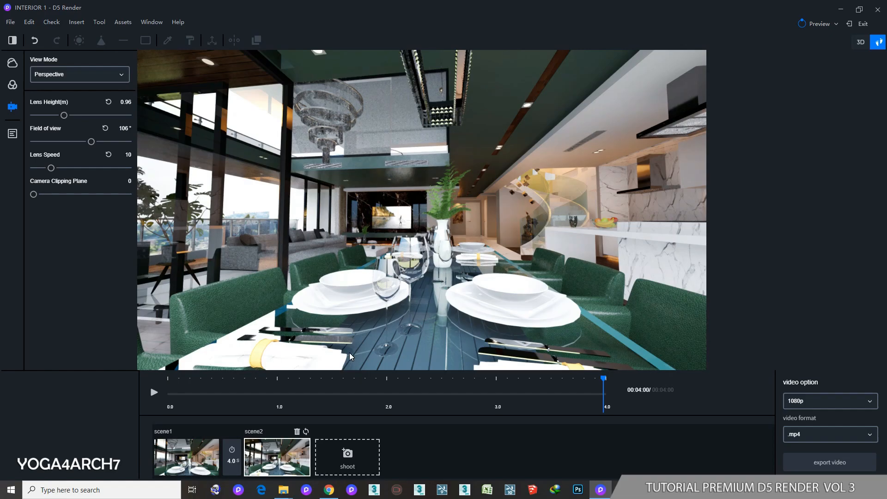
scroll(415, 316, "up", 3)
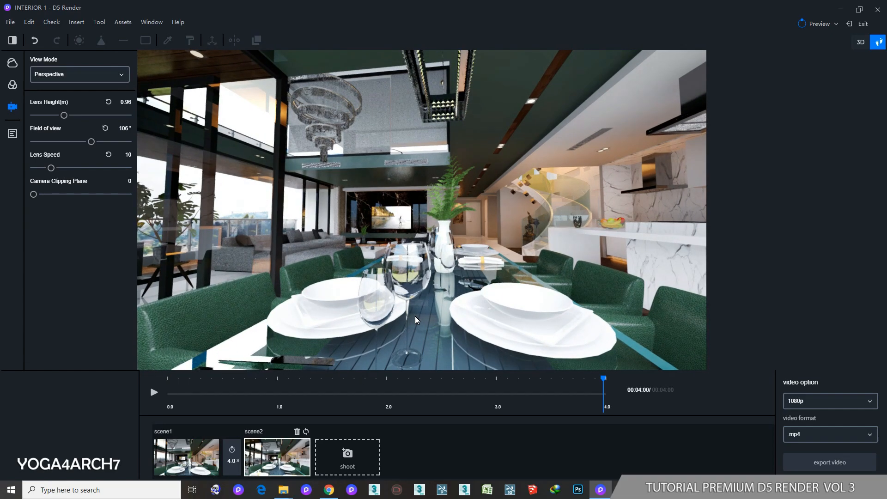
left_click(306, 432)
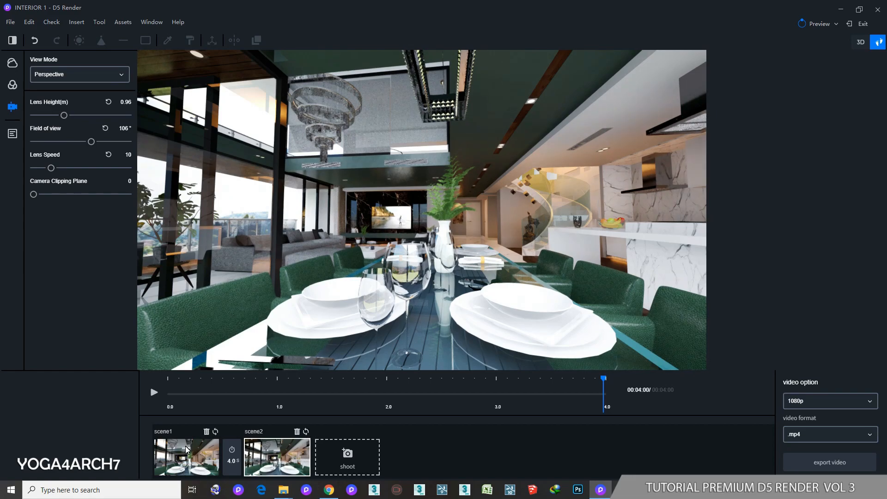
Step: Switch between scene1 and scene2 to check their views, and preview the camera movement from the start
left_click(170, 455)
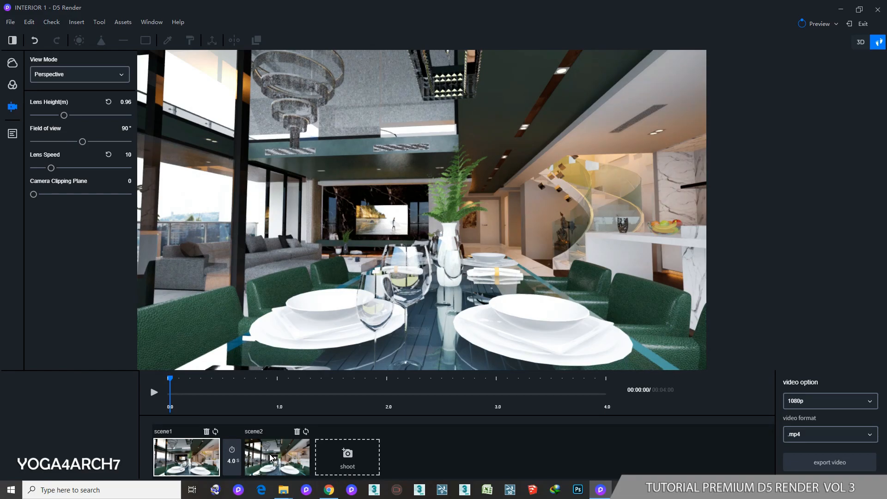
left_click(268, 454)
left_click(187, 455)
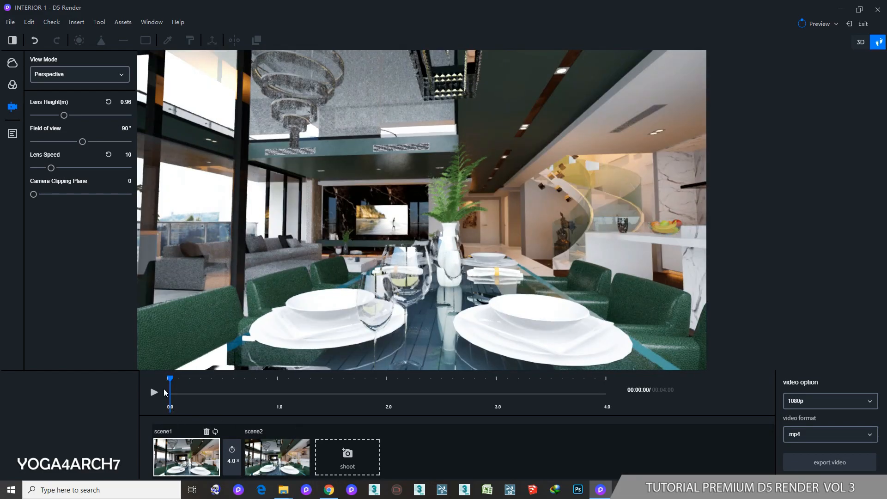
left_click(153, 392)
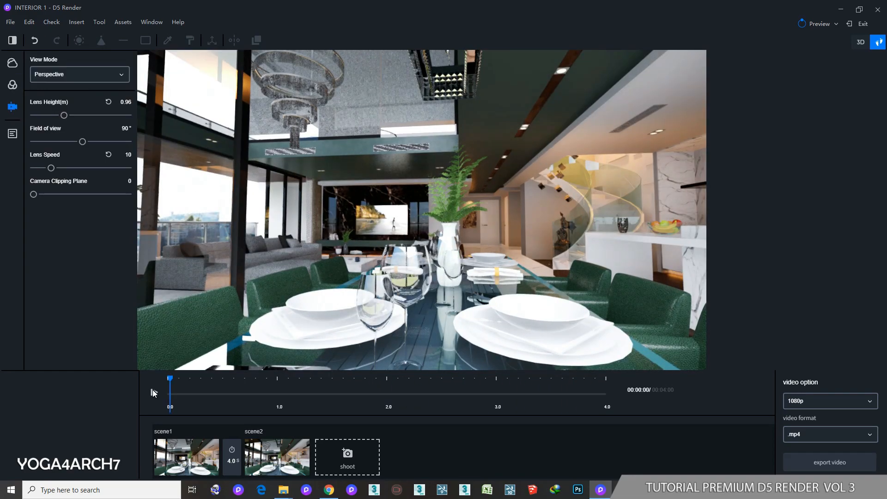
left_click(153, 393)
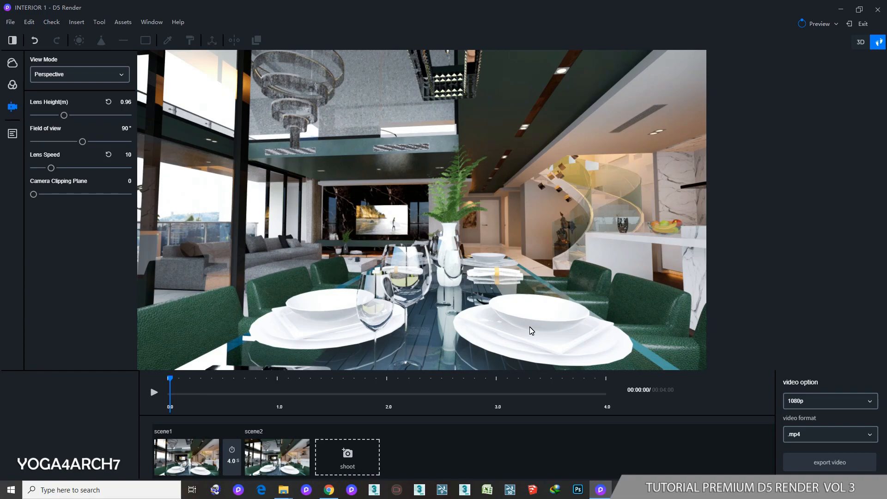
key("F8")
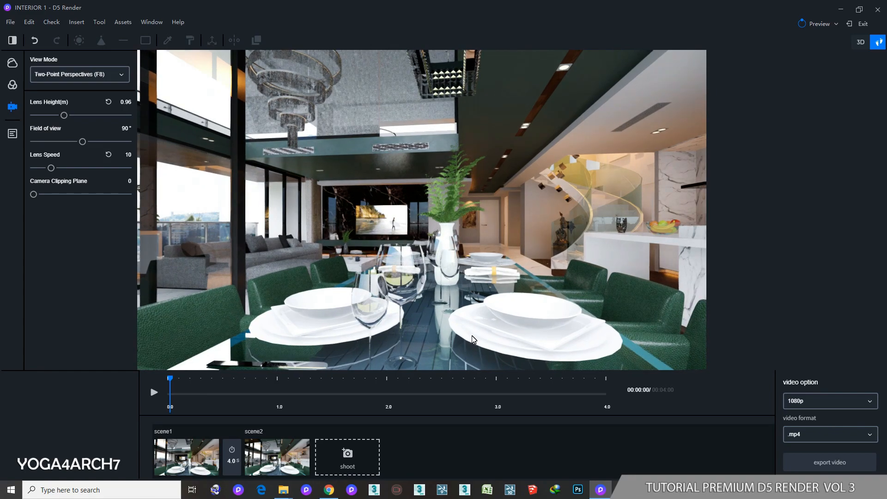
key("F8")
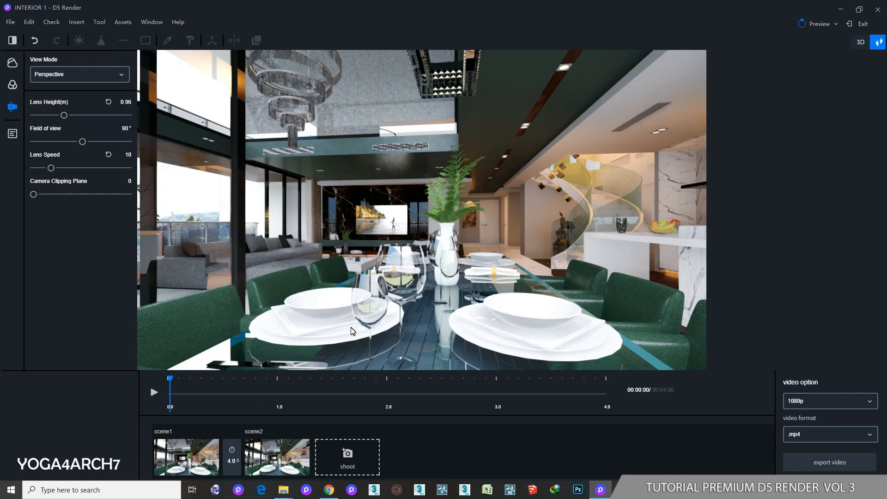
right_click_drag(356, 327, 372, 329)
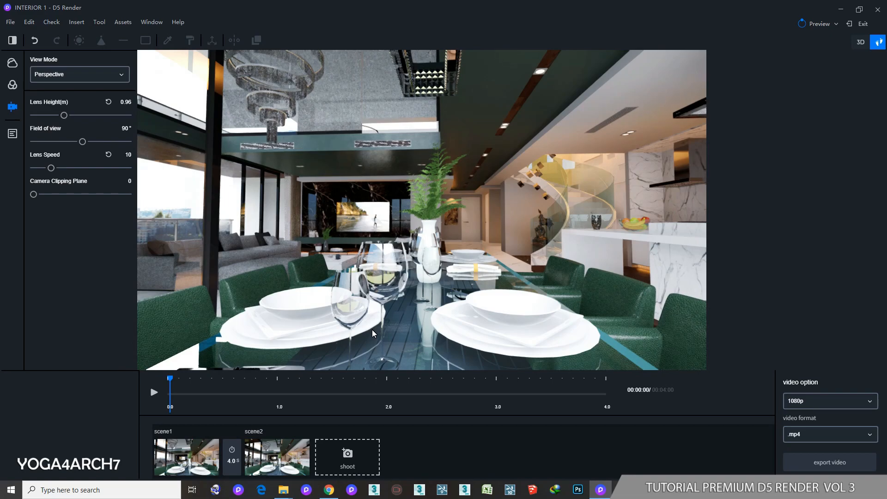
Step: Switch scene1's camera to Two-Point Perspectives and update both scene1 and scene2 with this view mode
left_click(178, 452)
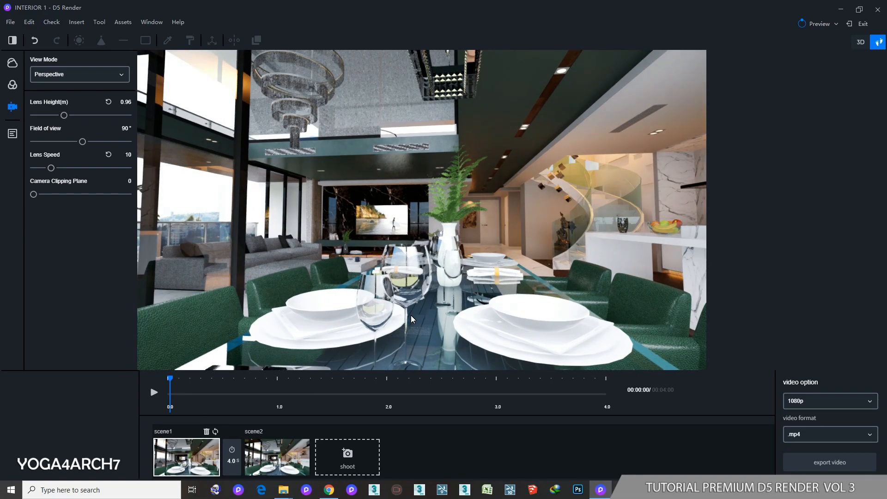
key("F8")
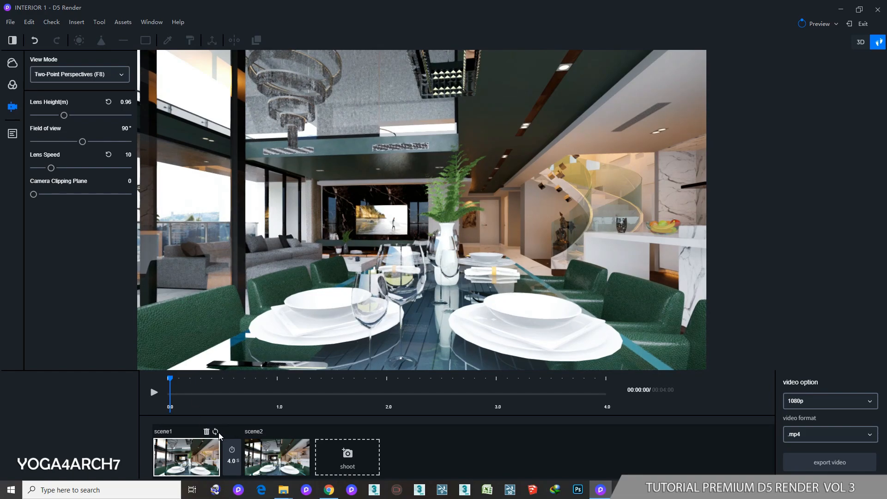
left_click(215, 431)
left_click(276, 457)
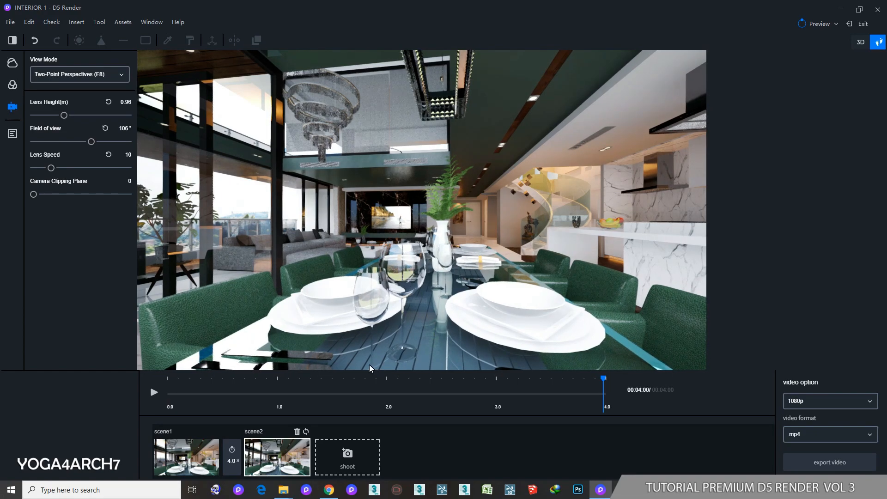
left_click(307, 431)
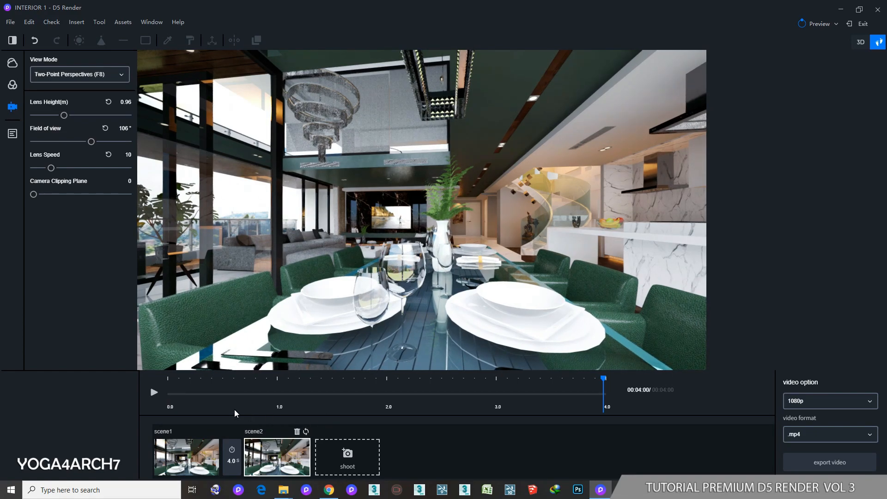
Step: Play back the two-point perspective animation and review the end view in scene2
left_click(153, 392)
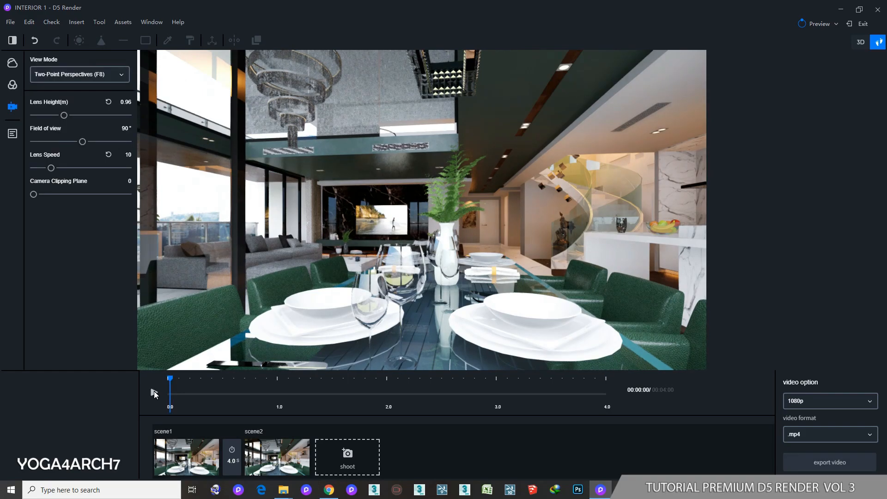
left_click(154, 392)
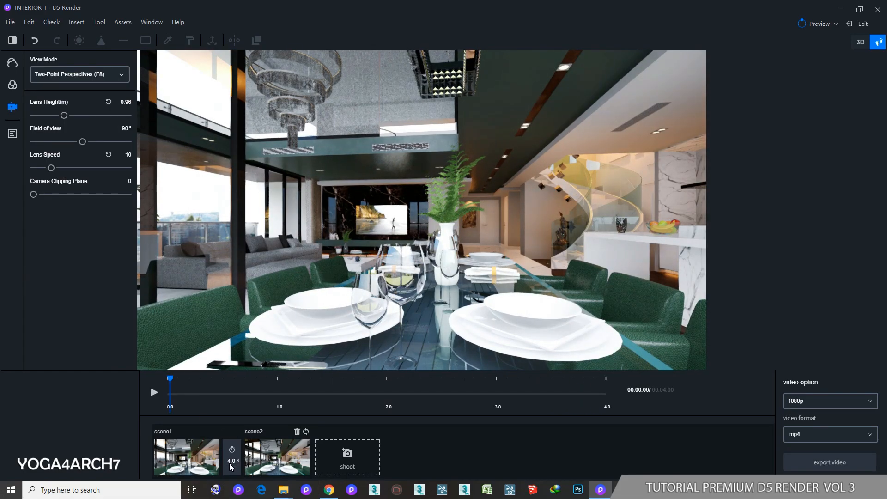
left_click(272, 456)
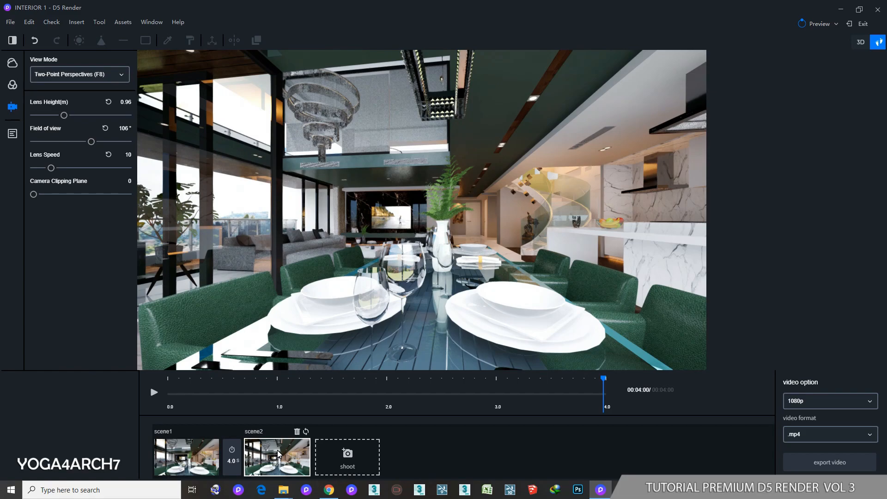
Step: Try a 5.0-second transition between scene1 and scene2, preview it, and shorten the transition to 4.5 seconds
double_click(235, 465)
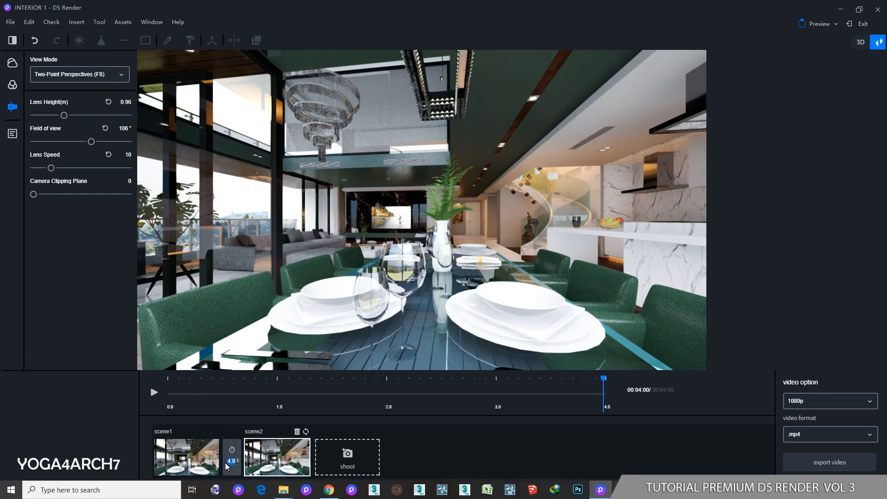
type("5.0")
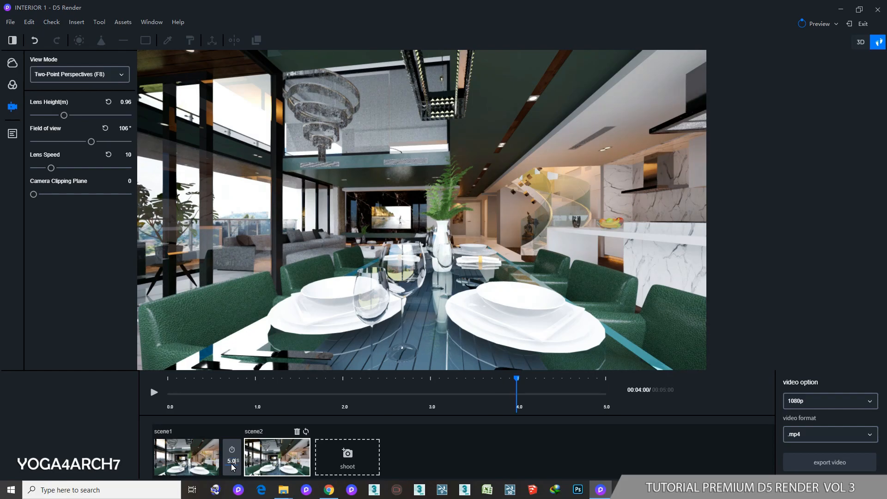
left_click(154, 394)
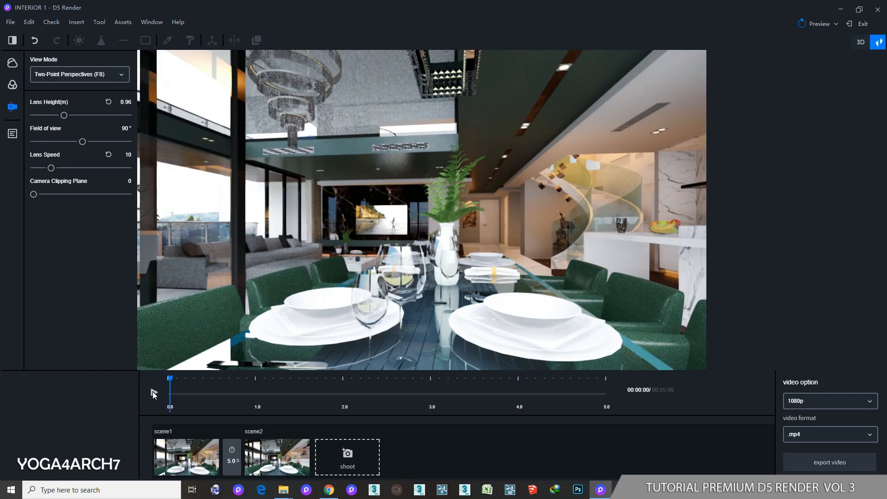
left_click(154, 393)
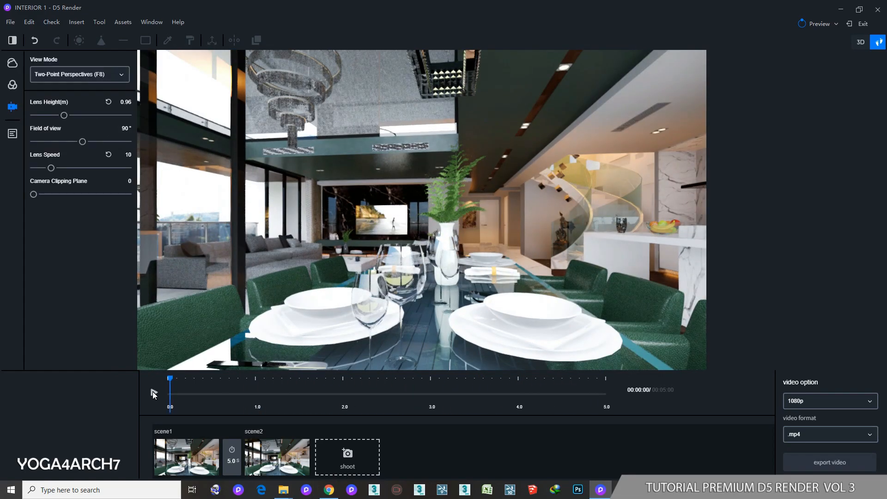
left_click(153, 393)
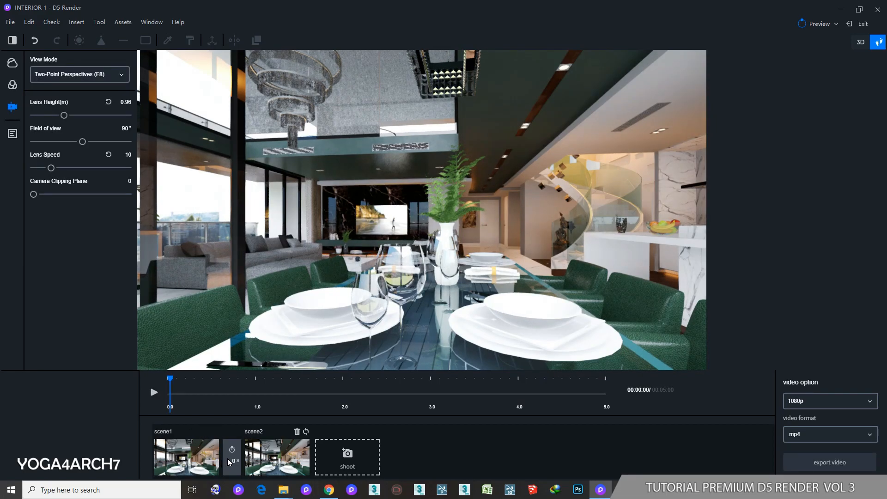
left_click(156, 392)
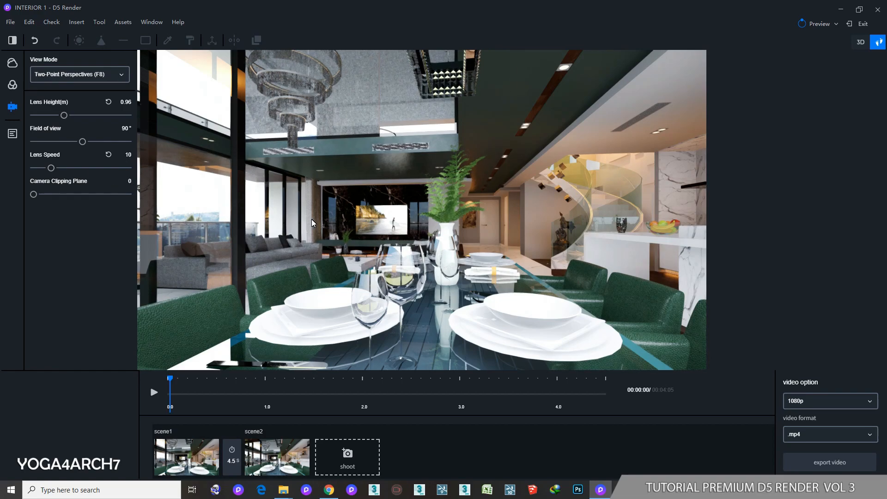
Step: Turn scene1's camera slightly to the right in Perspective mode, restore Two-Point Perspectives, and update scene1 with this view
key("F8")
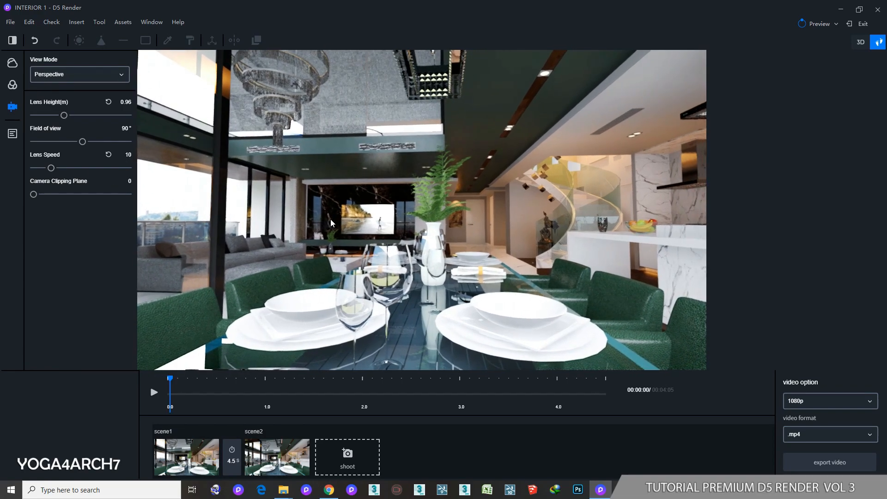
right_click_drag(331, 219, 335, 219)
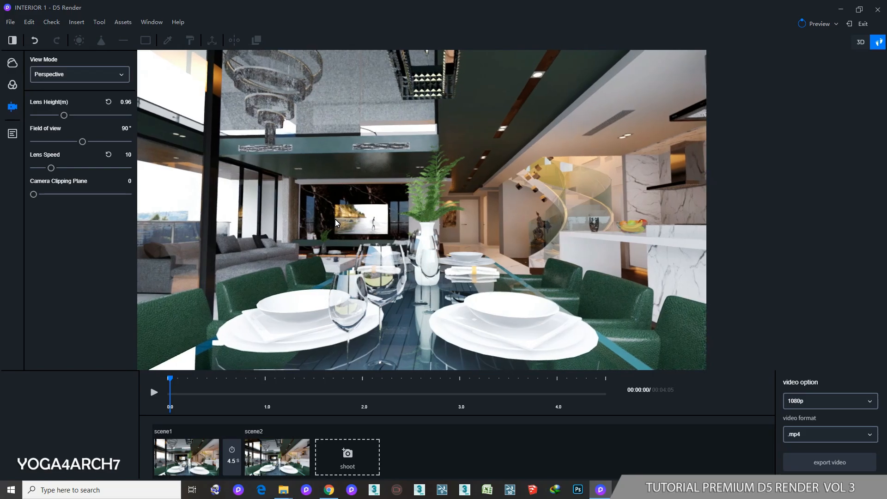
key("F8")
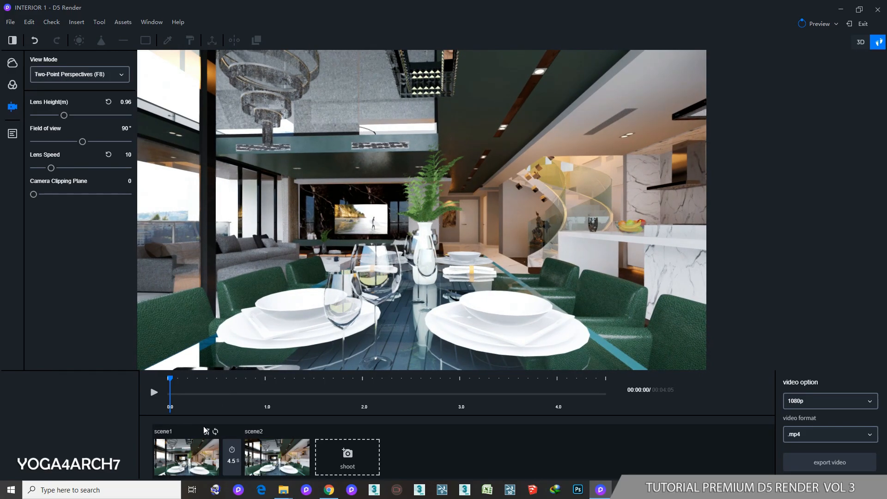
Step: Turn scene2's camera slightly to the right, restore Two-Point Perspectives, update scene2 with this view, and preview the animation
left_click(276, 455)
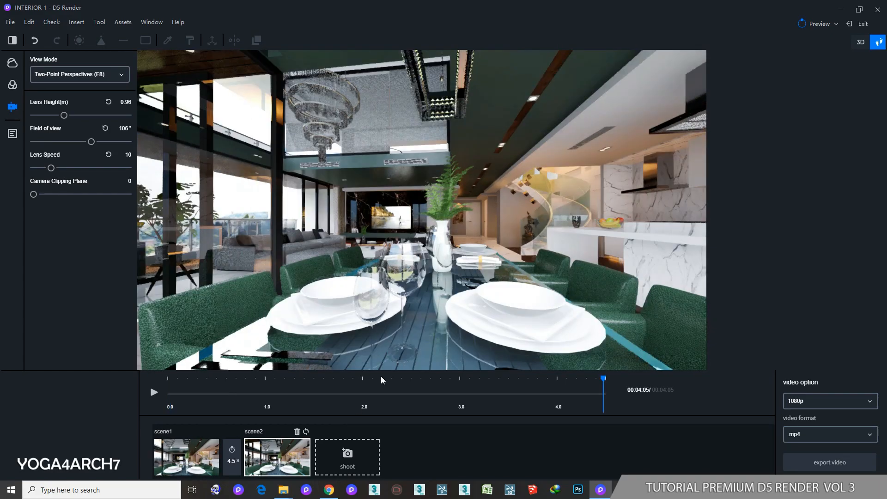
key("F8")
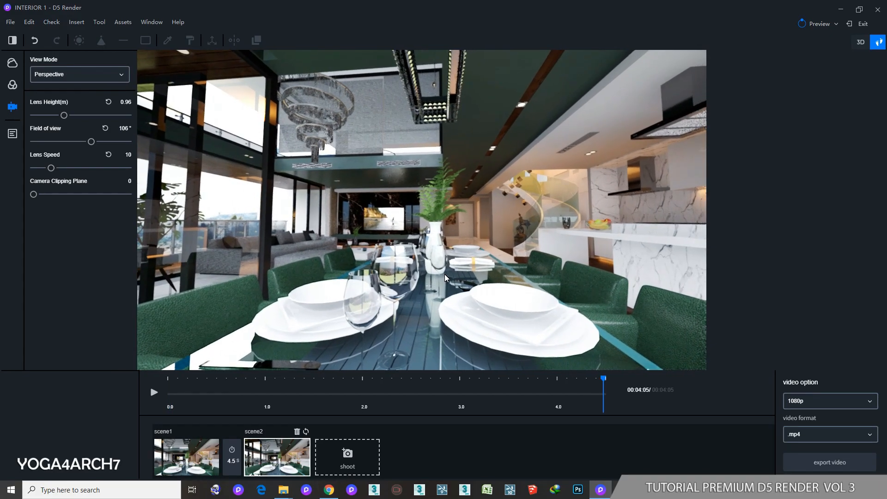
key("F8")
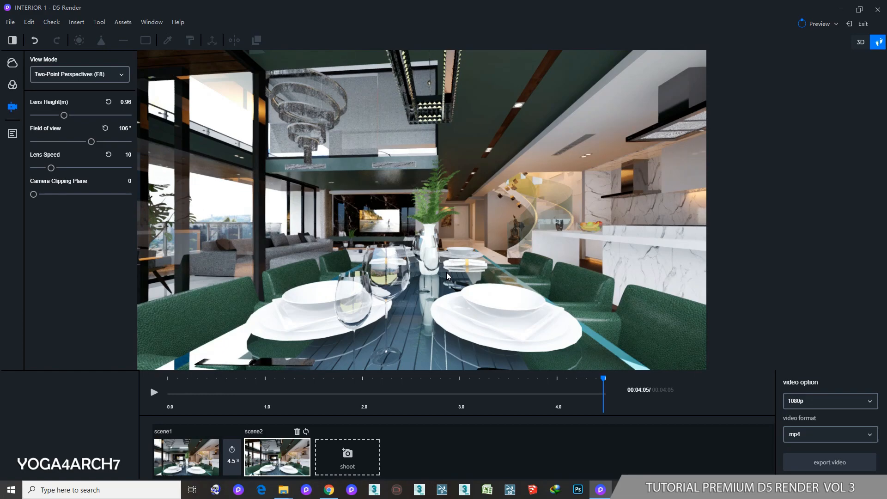
left_click(305, 432)
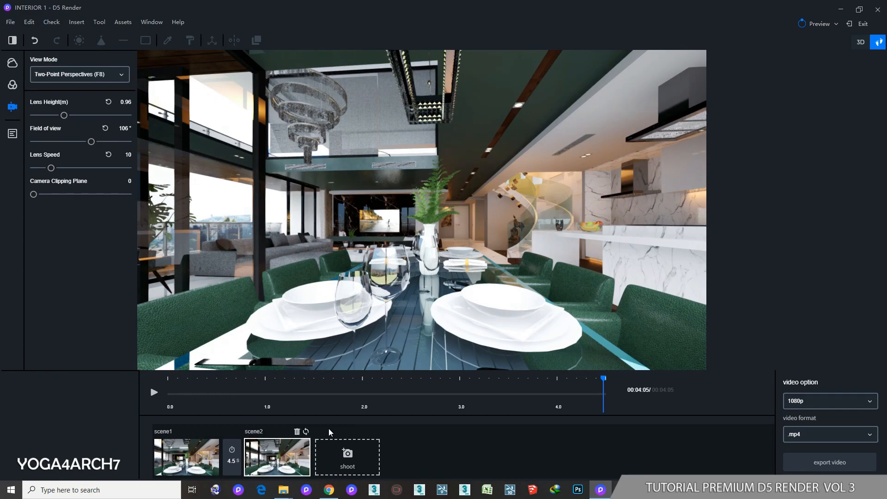
left_click(154, 392)
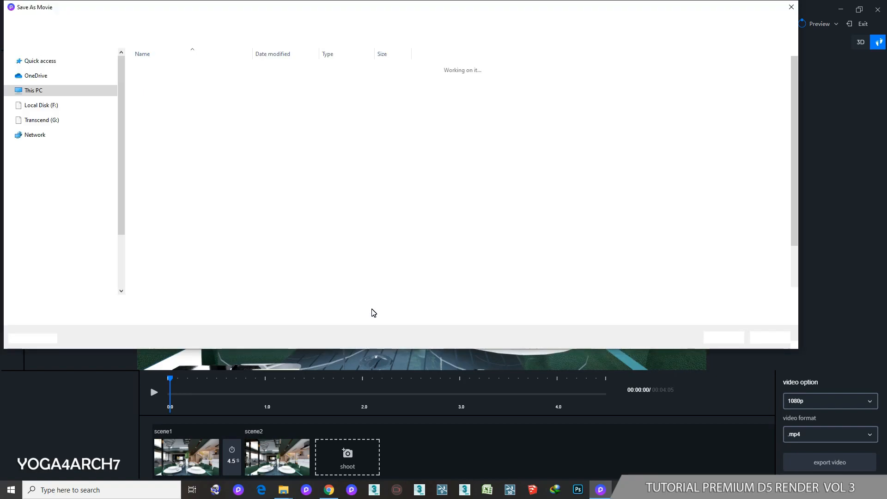
Step: Start the 1080p MP4 video export and choose the folder MOVIE (D:) > TUTORIAL PREMIUM D5 RENDER VOL.3 > CLIP > INTERIOR
left_click(97, 280)
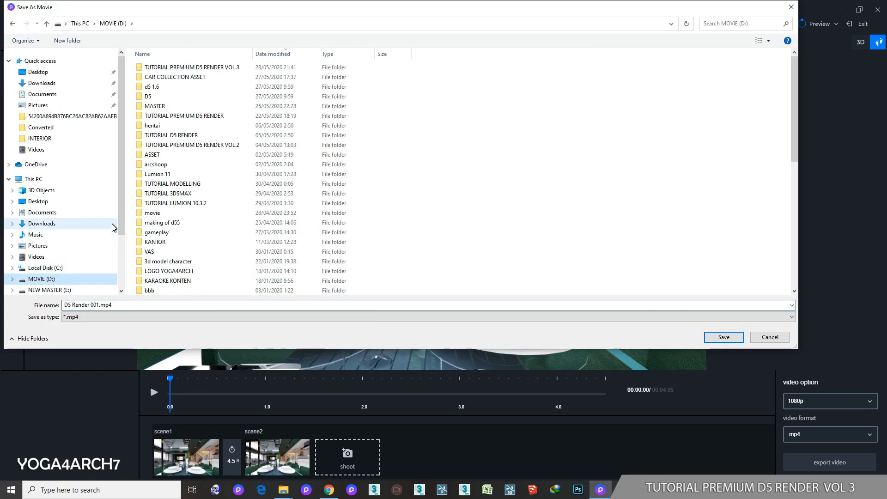
left_click(220, 69)
double_click(220, 69)
double_click(152, 67)
double_click(169, 70)
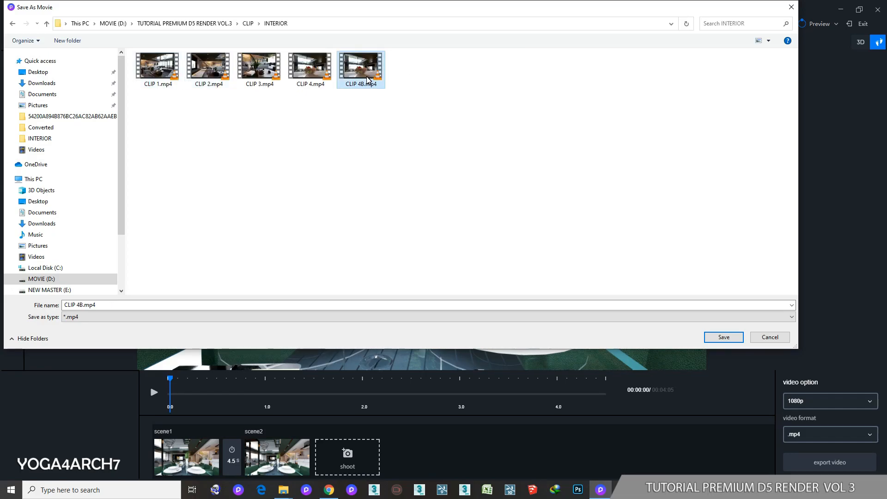
Step: Name the movie file CLIP 5 and save it to begin exporting the video
left_click(109, 305)
left_click(78, 308)
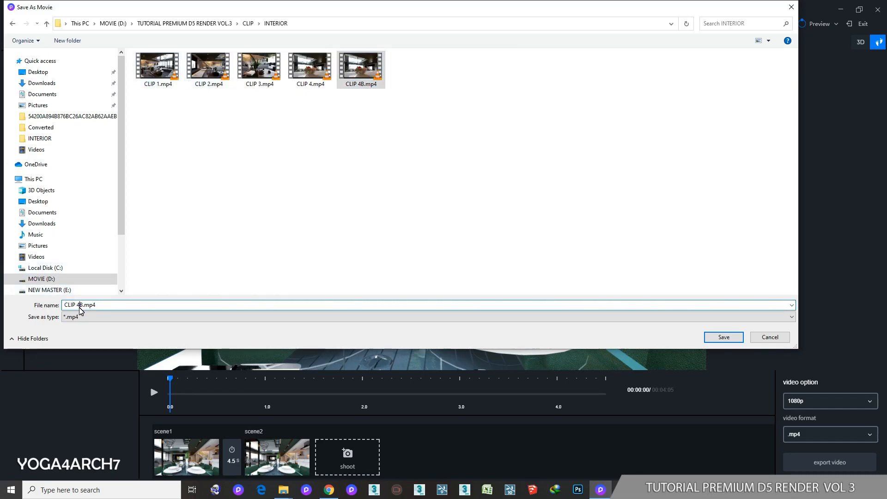
left_click_drag(77, 305, 113, 312)
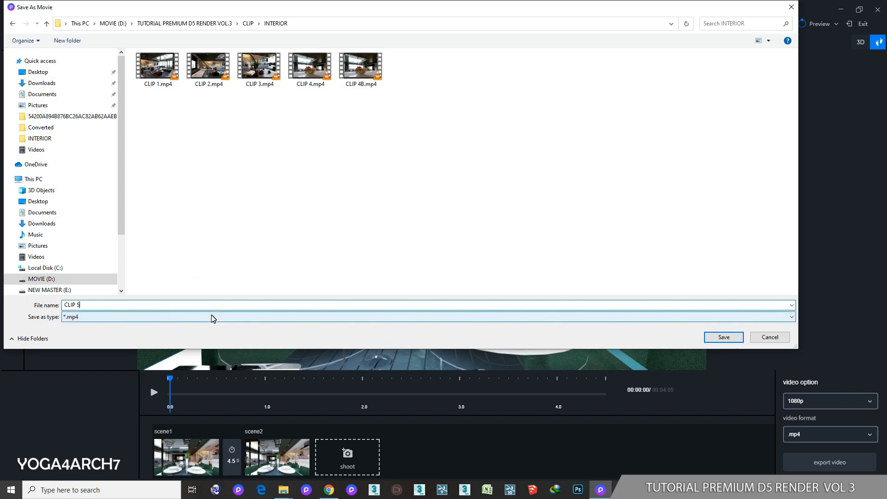
key("Return")
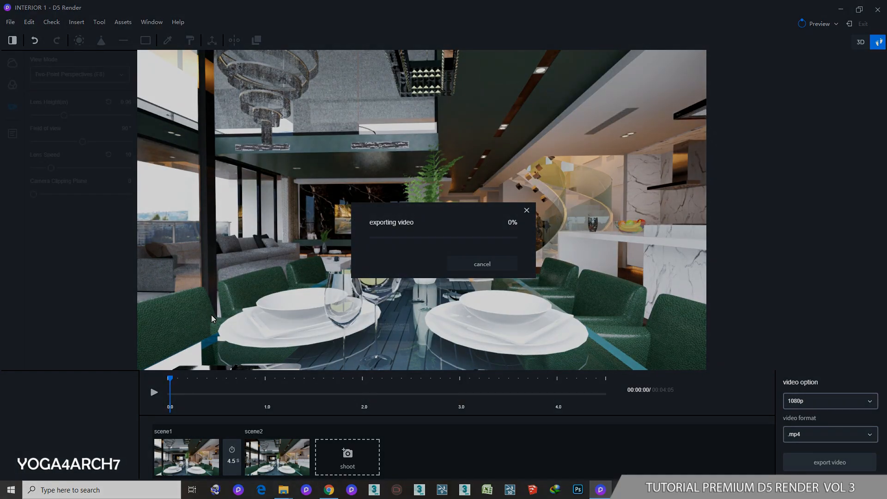